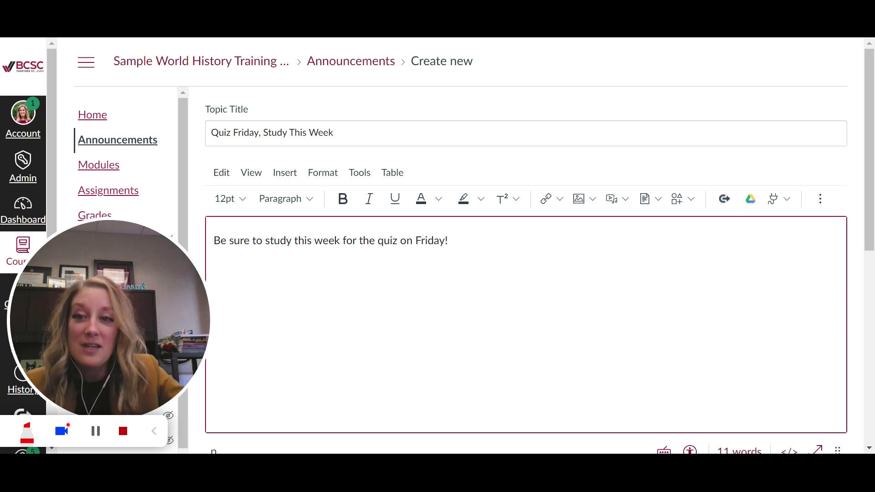
pyautogui.moveTo(173, 329)
pyautogui.mouseDown()
pyautogui.moveTo(834, 156)
pyautogui.moveTo(812, 156)
pyautogui.mouseUp()
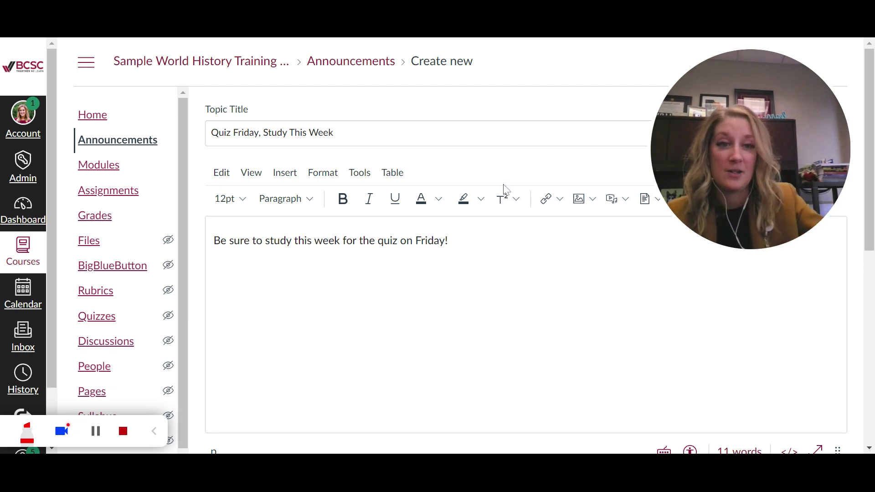
pyautogui.click(232, 132)
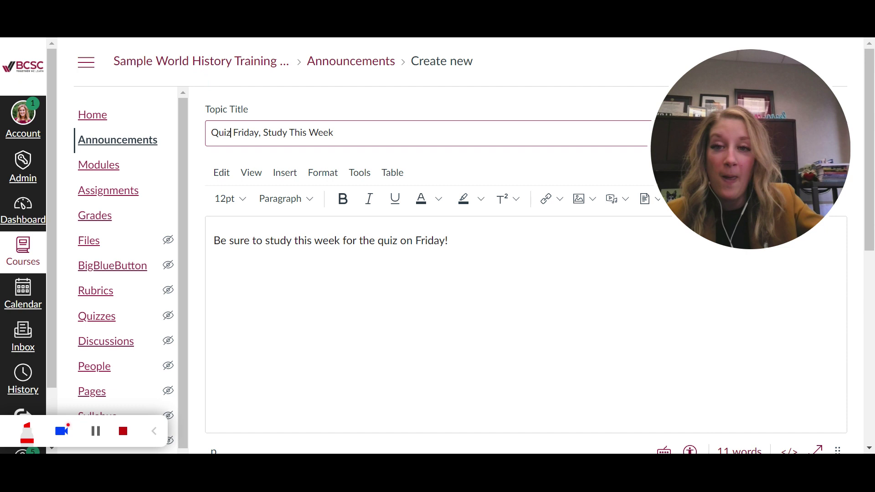
pyautogui.click(304, 241)
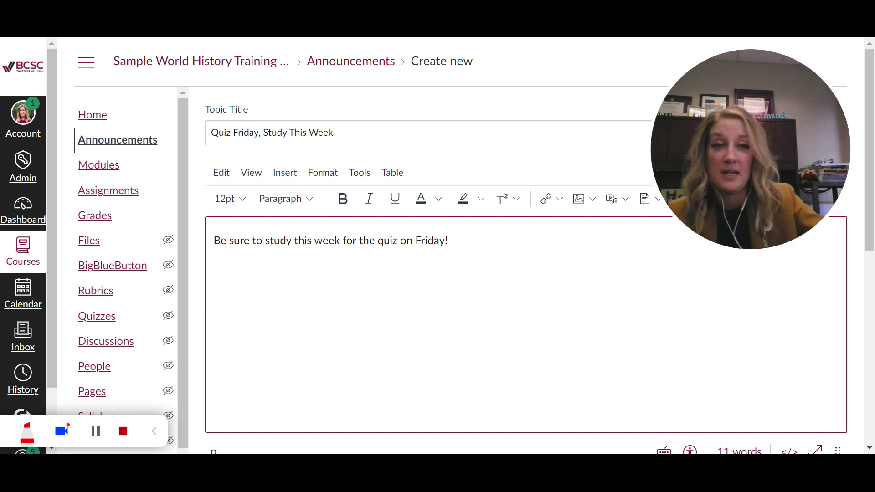
pyautogui.click(560, 198)
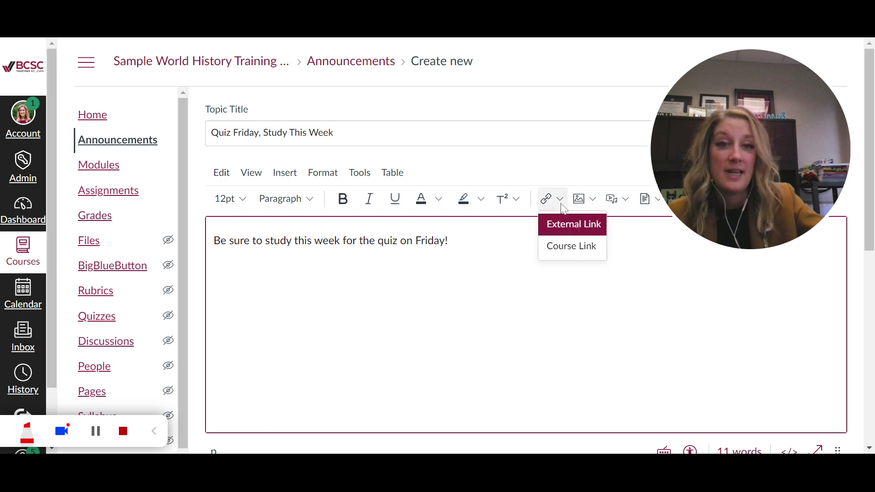
pyautogui.click(593, 198)
pyautogui.click(610, 246)
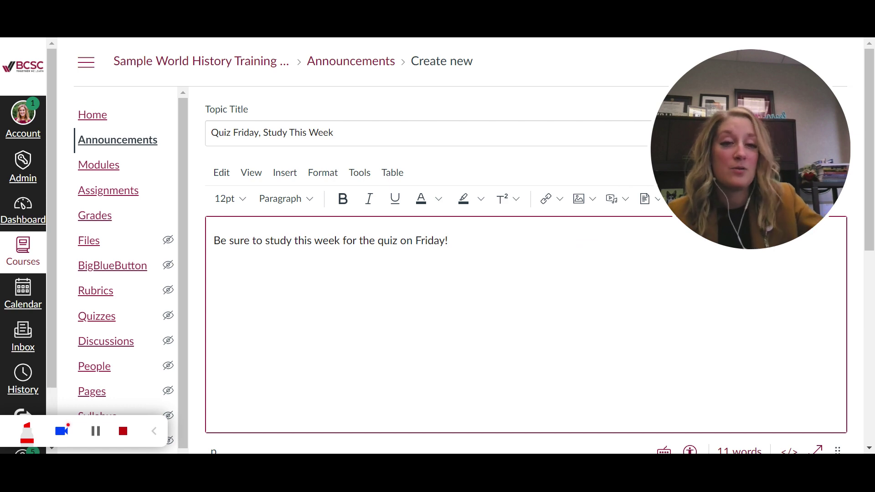
pyautogui.scroll(-2, 284, 297)
pyautogui.scroll(-1, 283, 297)
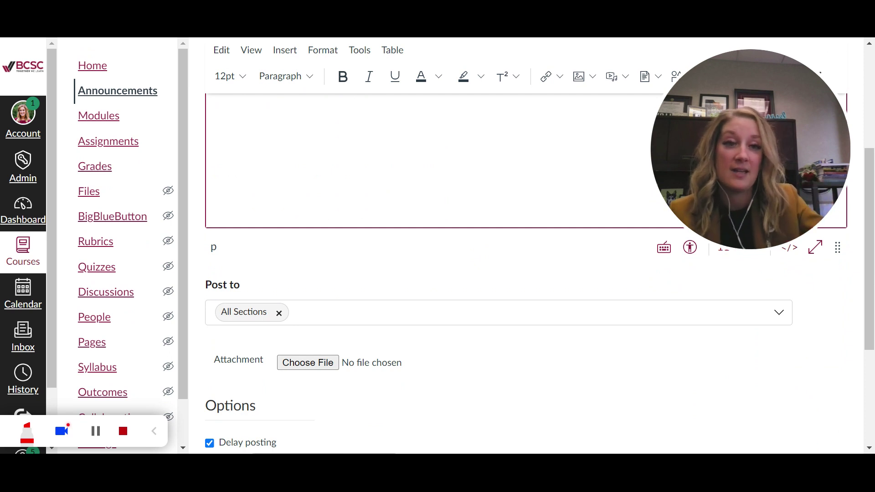
pyautogui.scroll(-1, 333, 301)
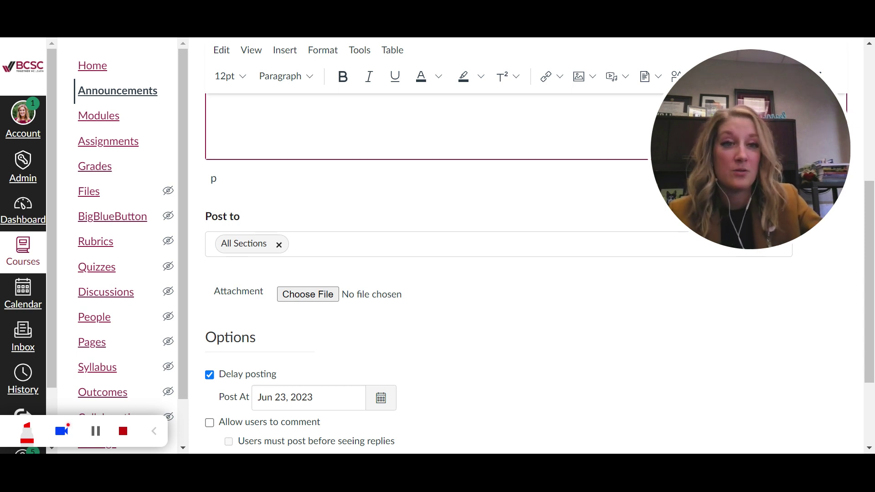
pyautogui.scroll(-3, 387, 248)
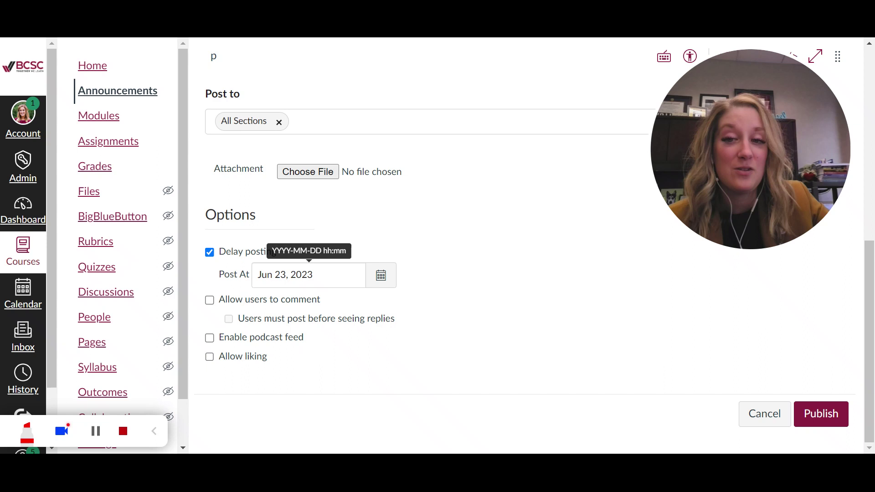
# Step: Pick June 30, 2023 as the announcement's Post At date in the calendar
pyautogui.click(382, 281)
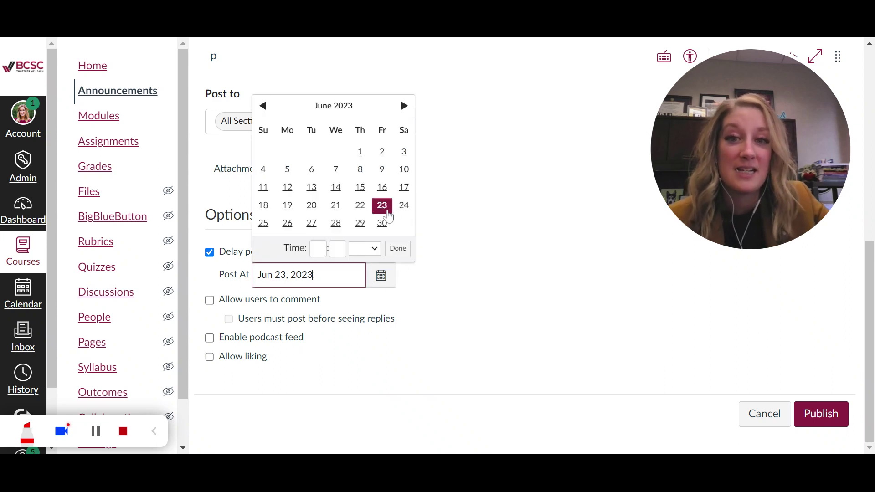
pyautogui.click(381, 224)
pyautogui.click(503, 302)
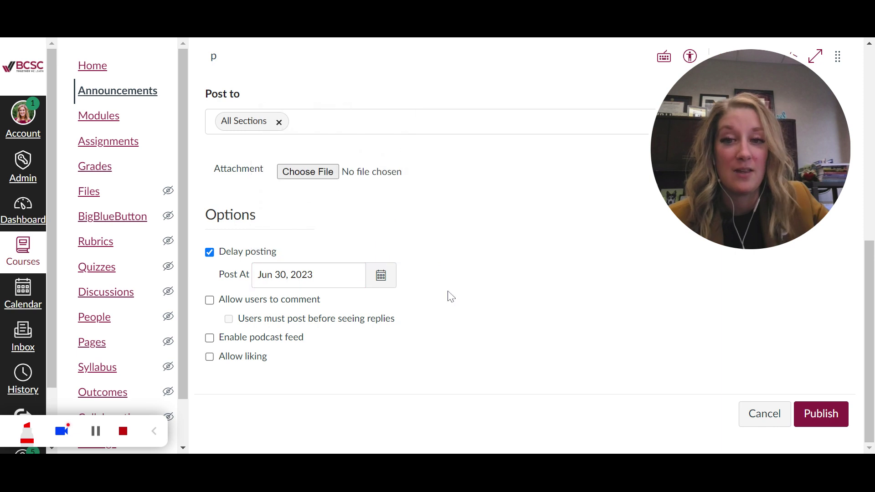